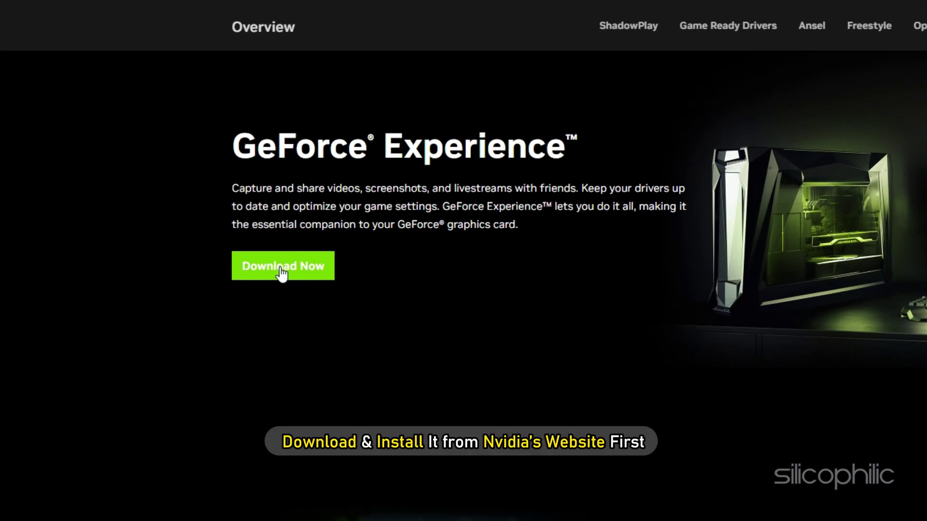
Download the GeForce Experience installer from NVIDIA and install it, approving both permission prompts
click(220, 269)
click(85, 467)
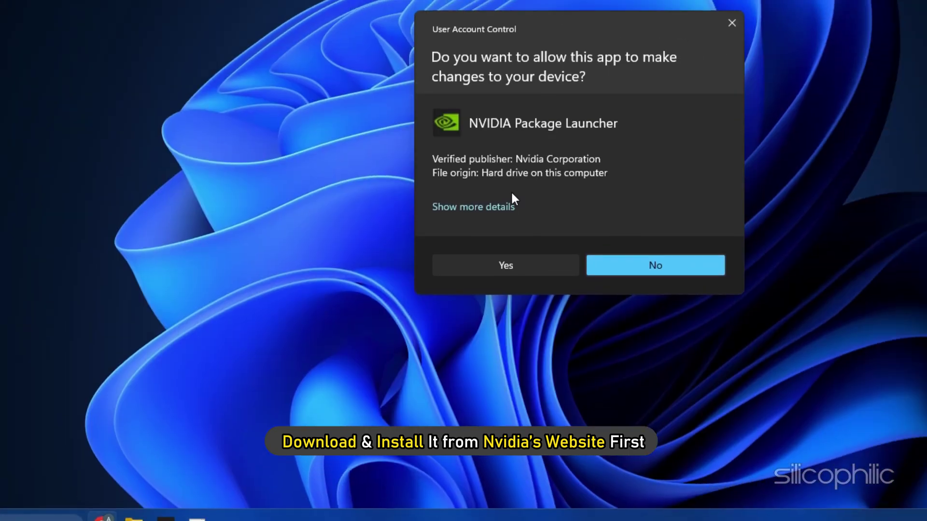
click(507, 265)
click(696, 336)
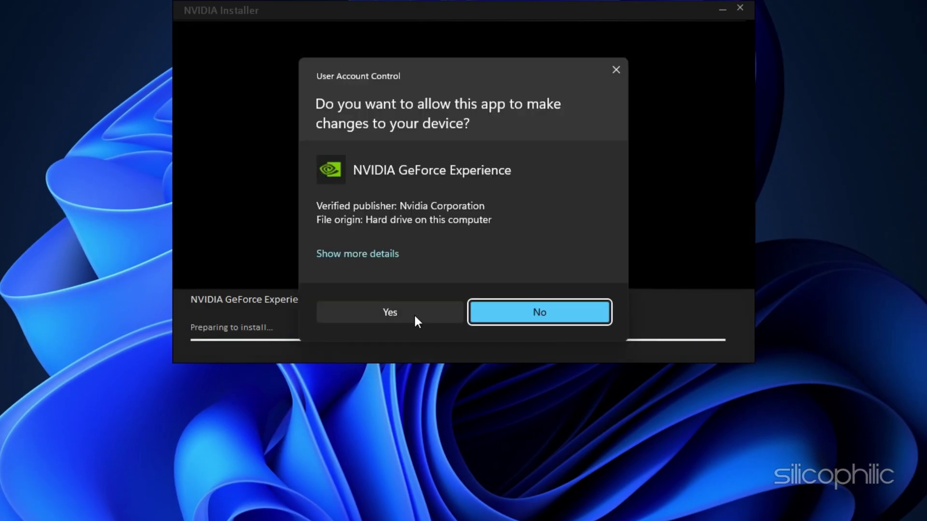
click(414, 318)
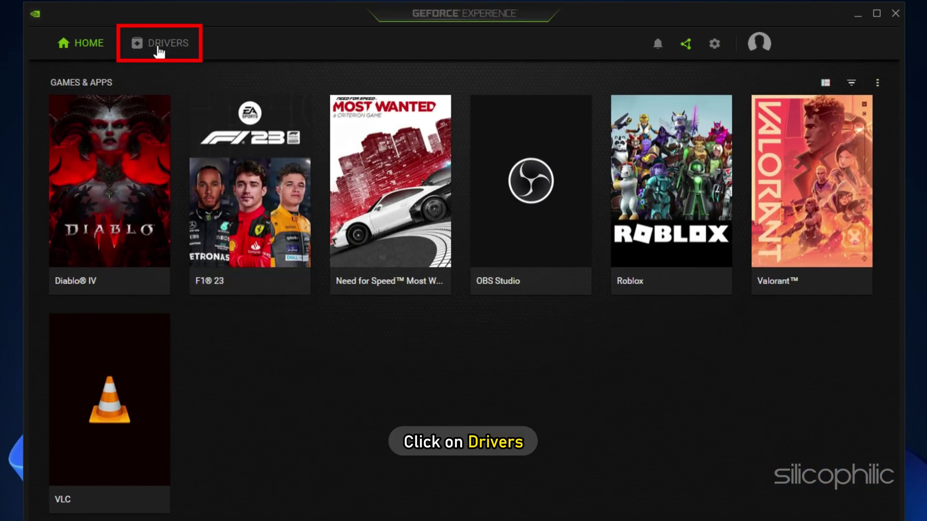
Check the Drivers page for updates, then download and express-install GeForce Game Ready Driver 536.40
click(251, 43)
click(796, 87)
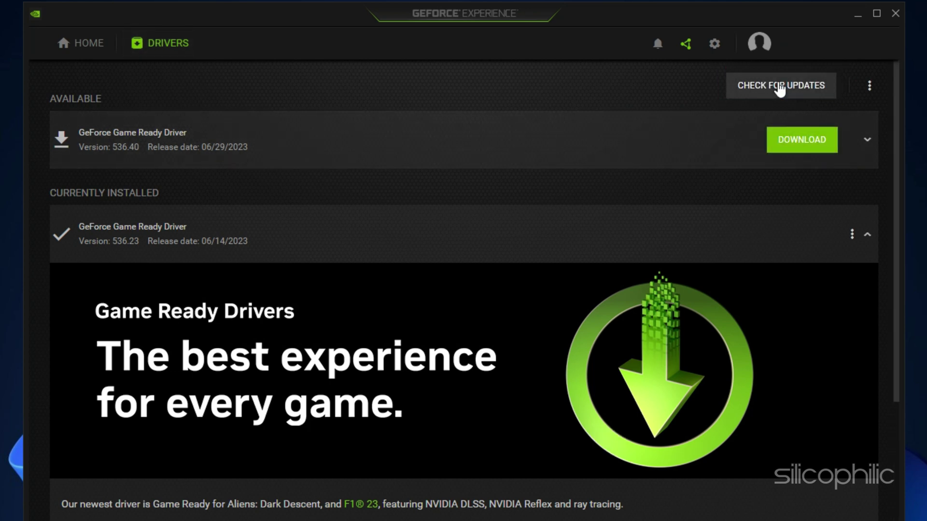
click(801, 140)
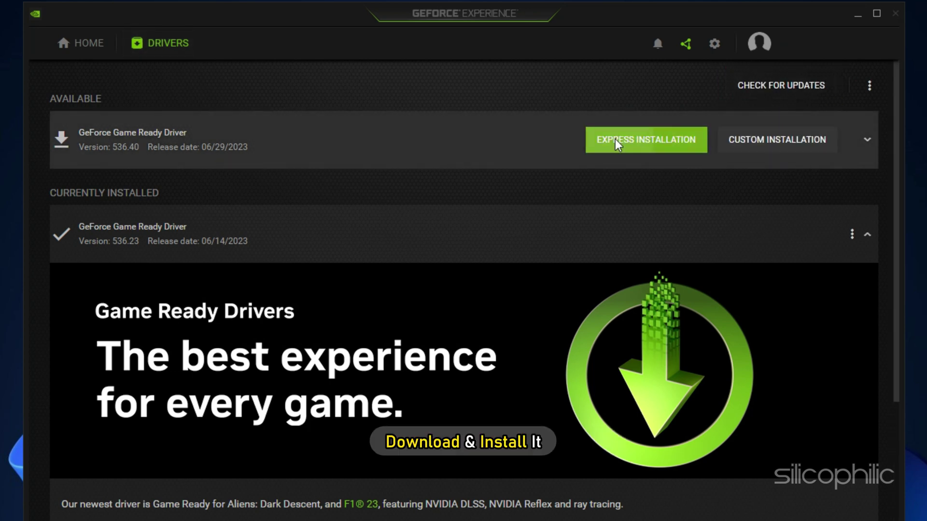
click(647, 140)
click(389, 419)
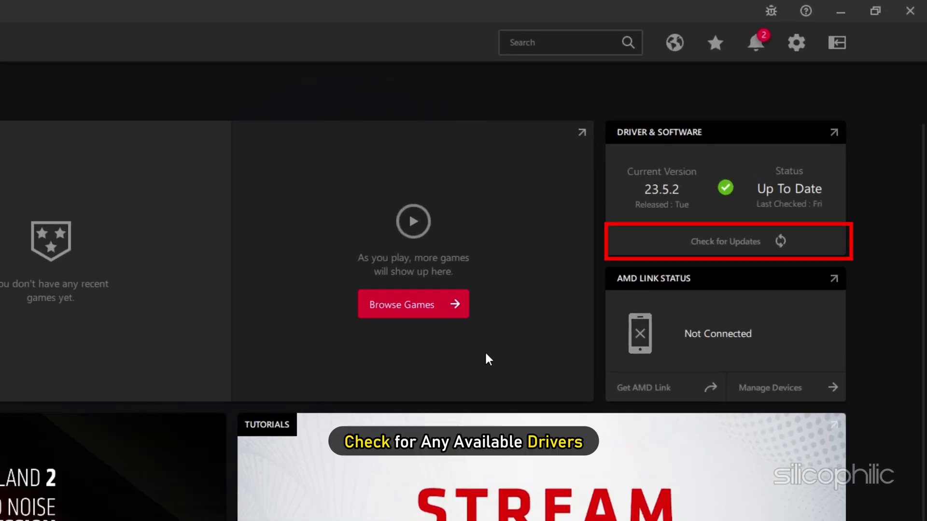
Check AMD Software for a graphics driver newer than 23.5.2
click(709, 243)
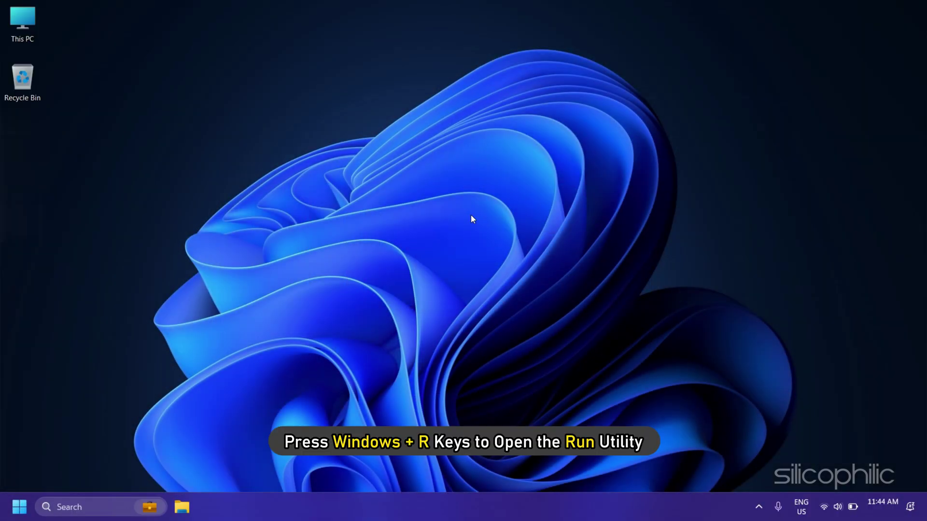
Launch Device Manager by running devmgmt.msc
key(super+r)
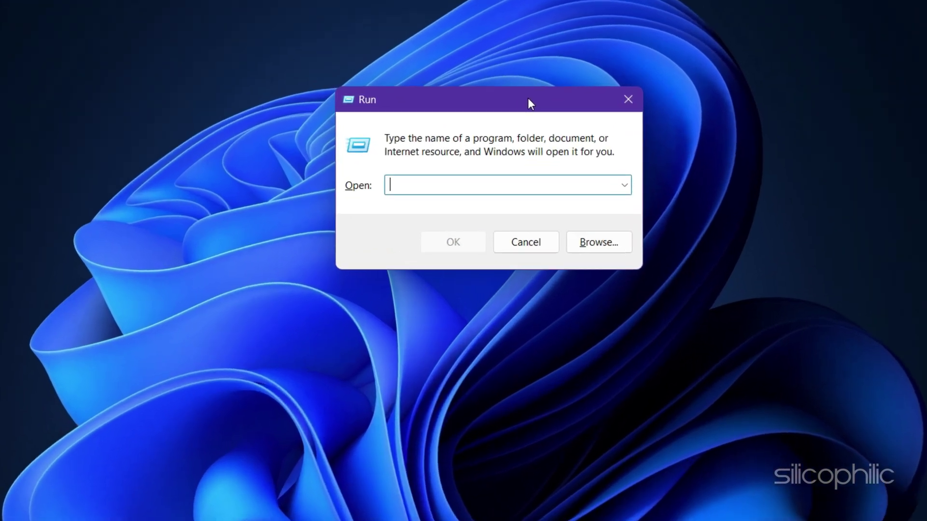
text(dev)
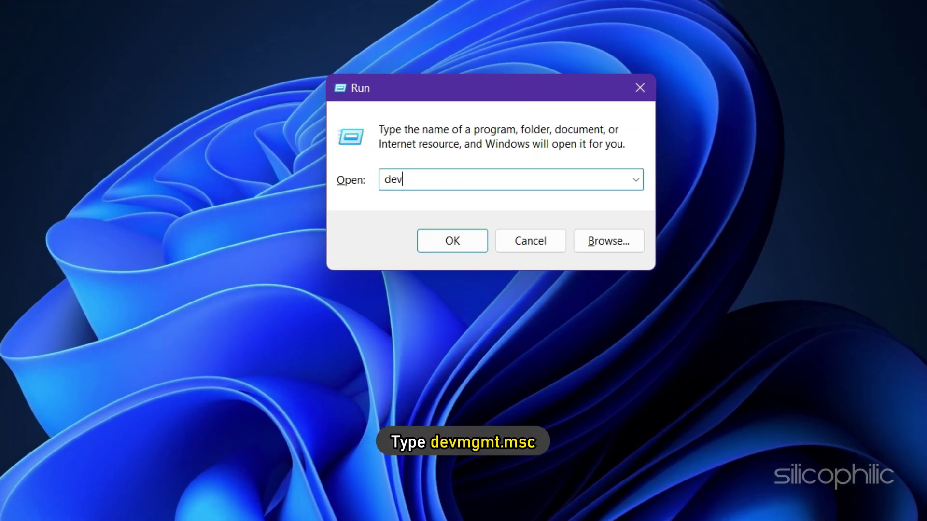
text(mgmt.msc)
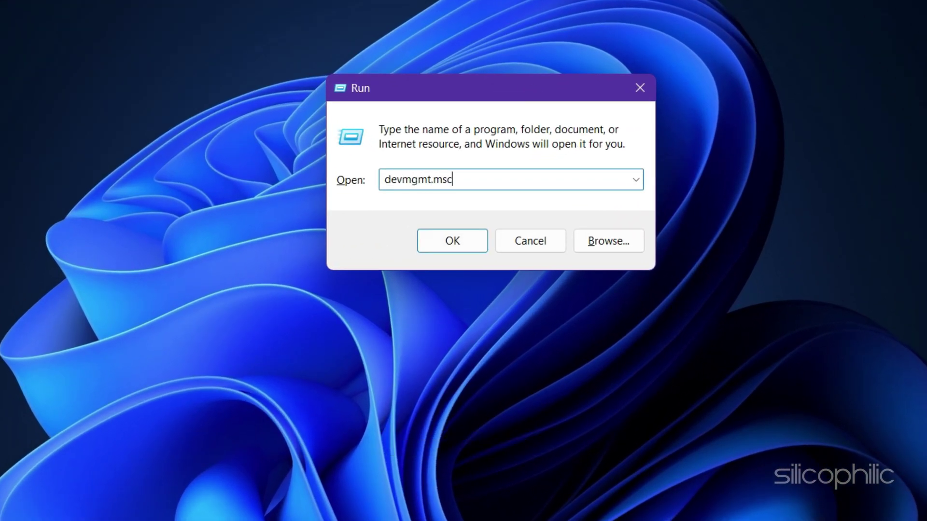
key(Return)
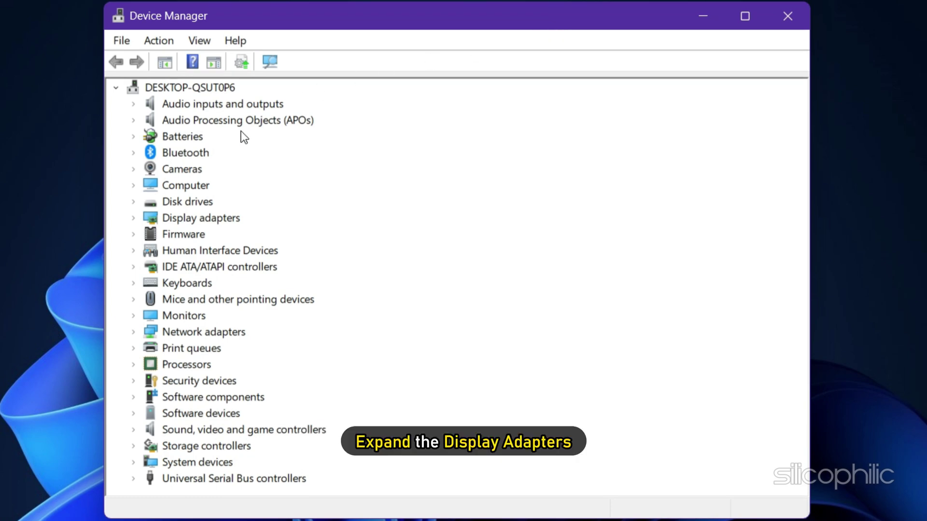
Have Windows automatically search for an updated Intel(R) UHD Graphics driver under Display adapters
click(132, 218)
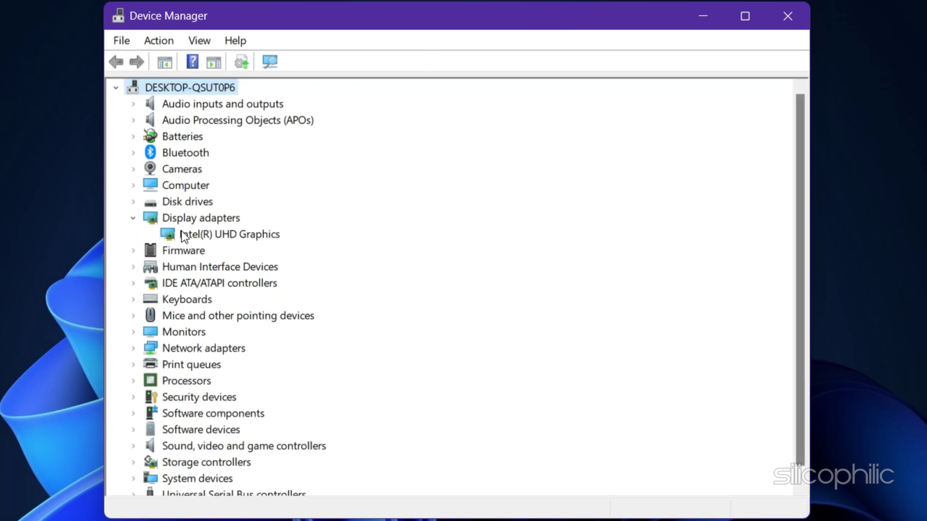
right_click(205, 235)
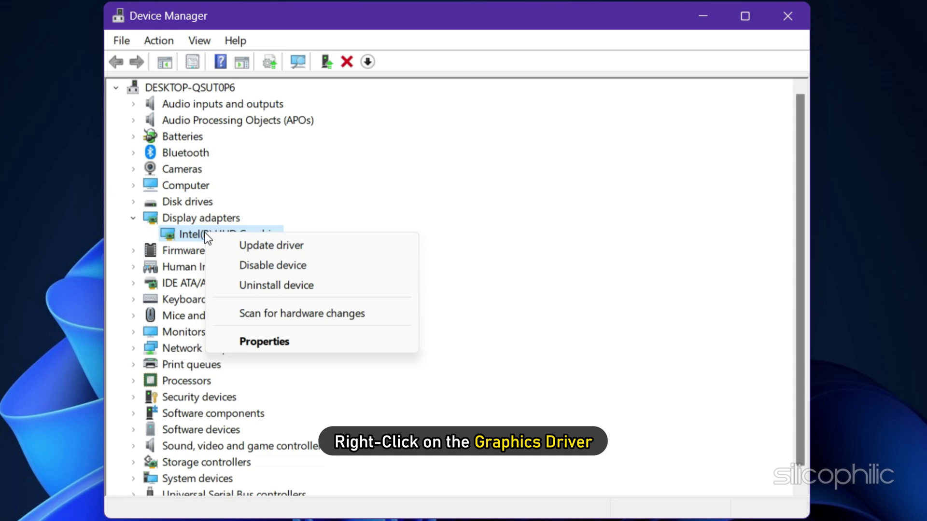
click(262, 246)
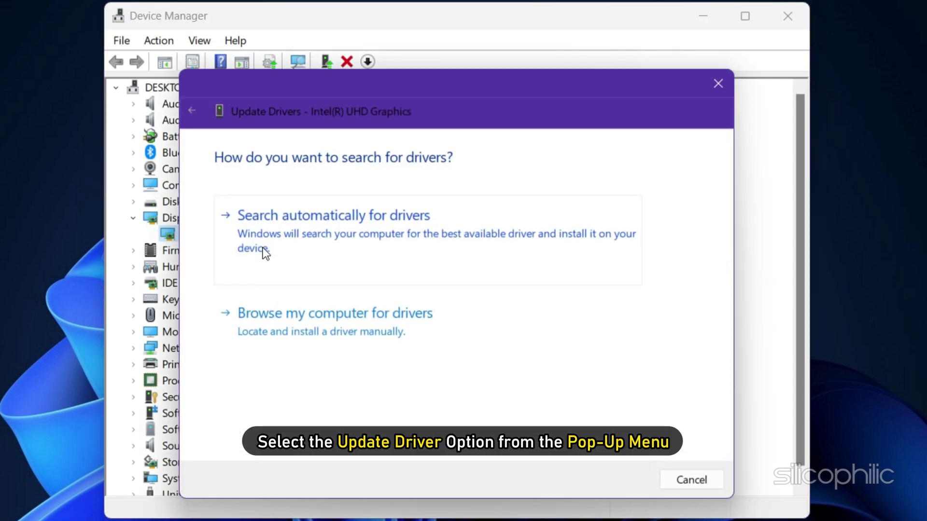
click(331, 215)
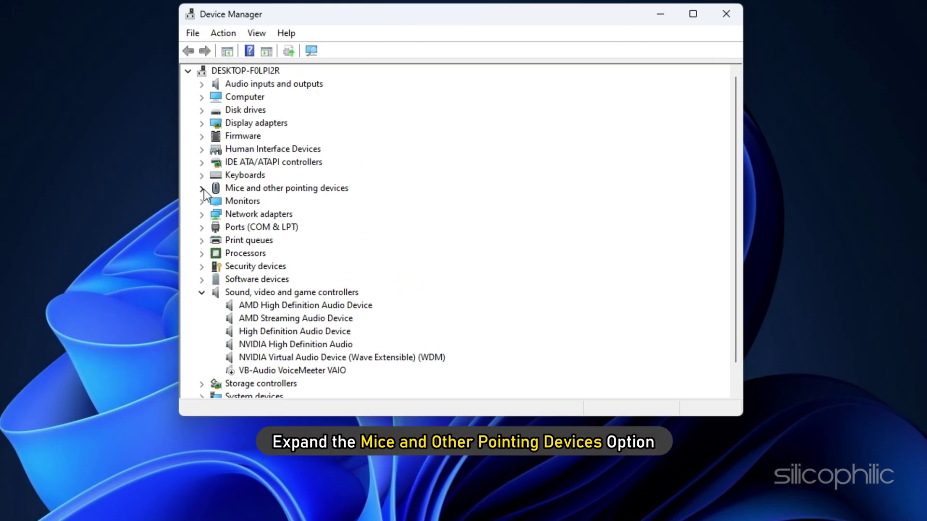
Search automatically for an HID-compliant mouse driver, then close the 'best driver already installed' result
click(202, 189)
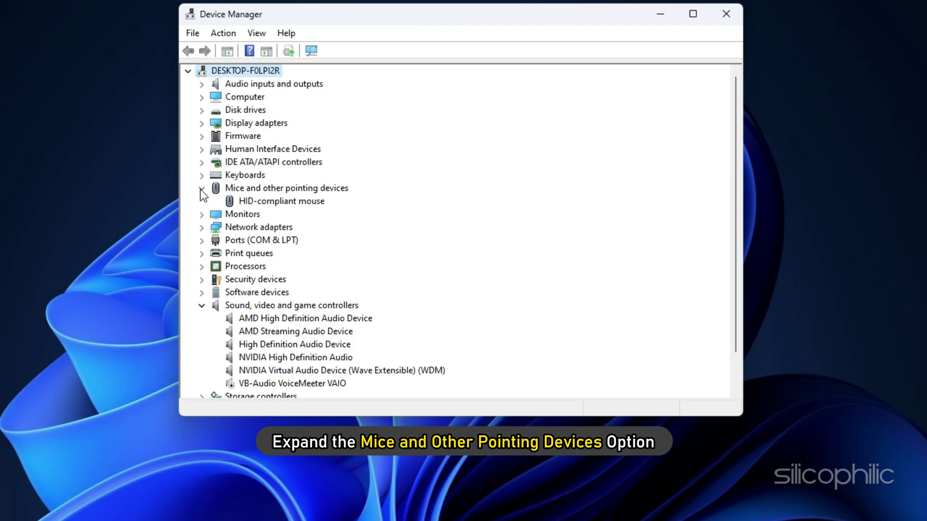
right_click(287, 201)
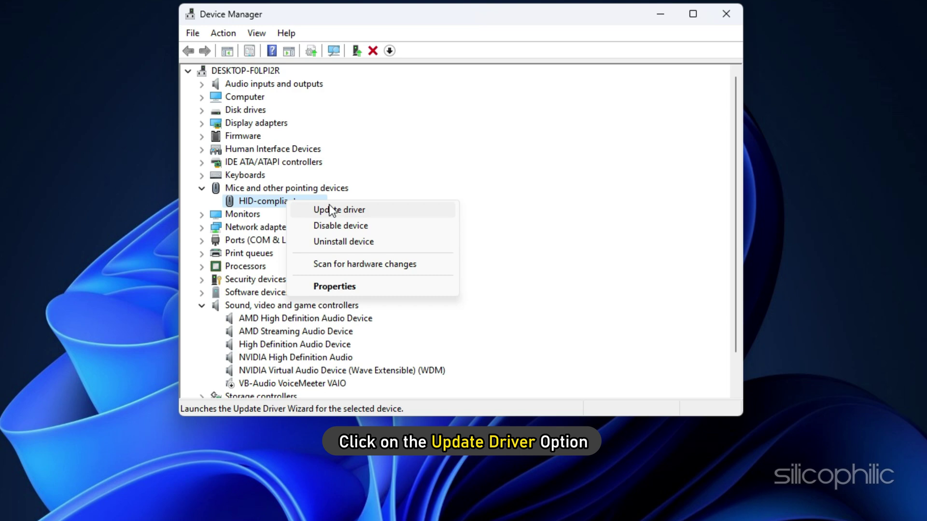
click(357, 215)
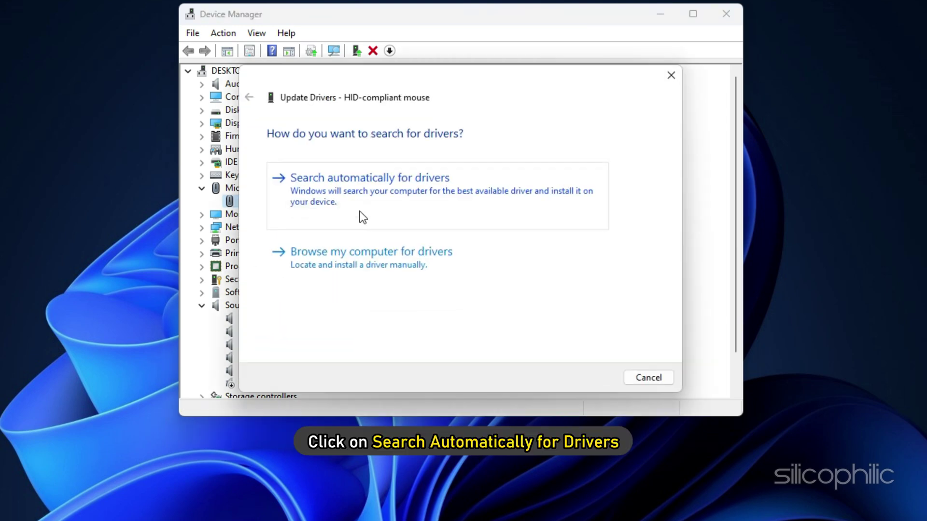
click(388, 195)
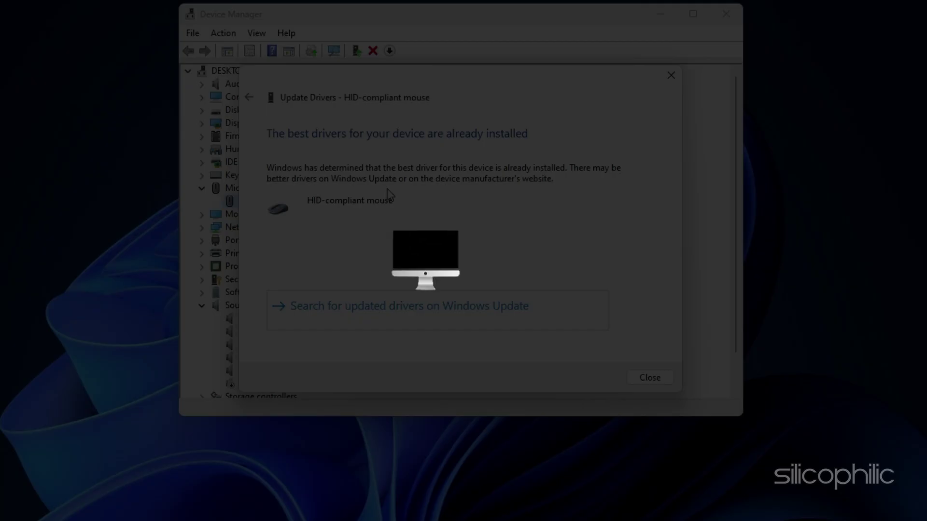
click(649, 379)
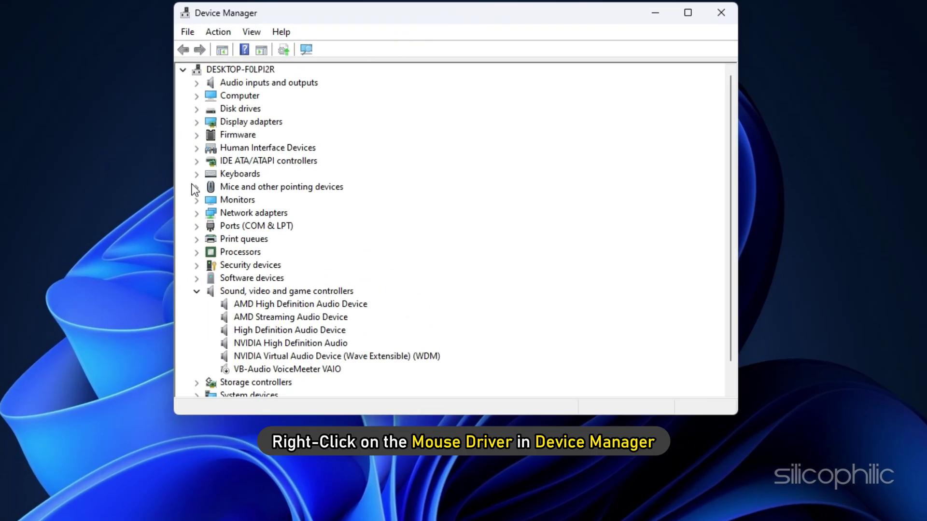
Uninstall the HID-compliant mouse under Mice and other pointing devices, confirming the removal
click(196, 187)
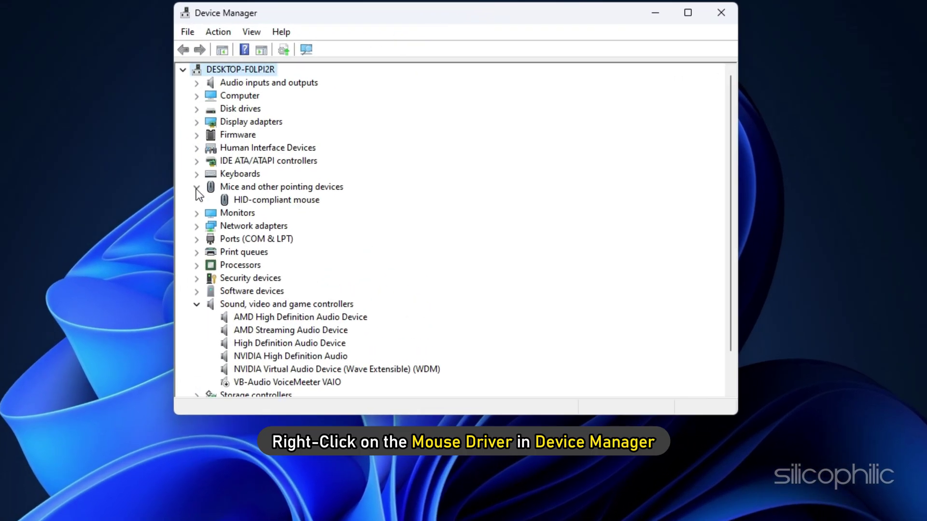
right_click(241, 199)
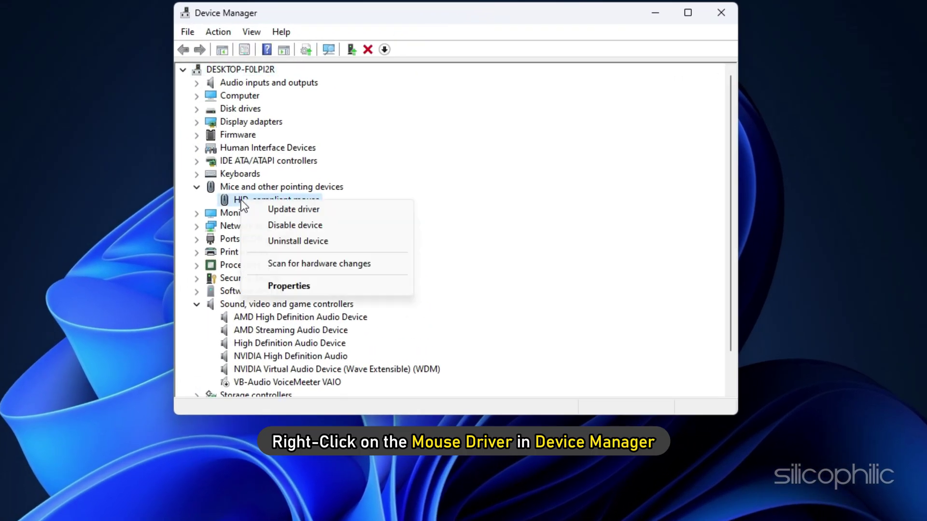
click(288, 241)
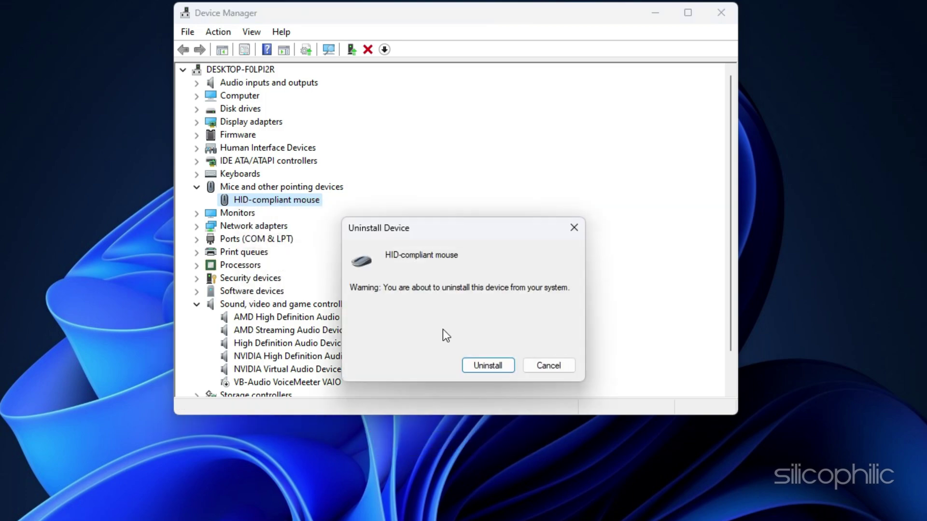
click(488, 365)
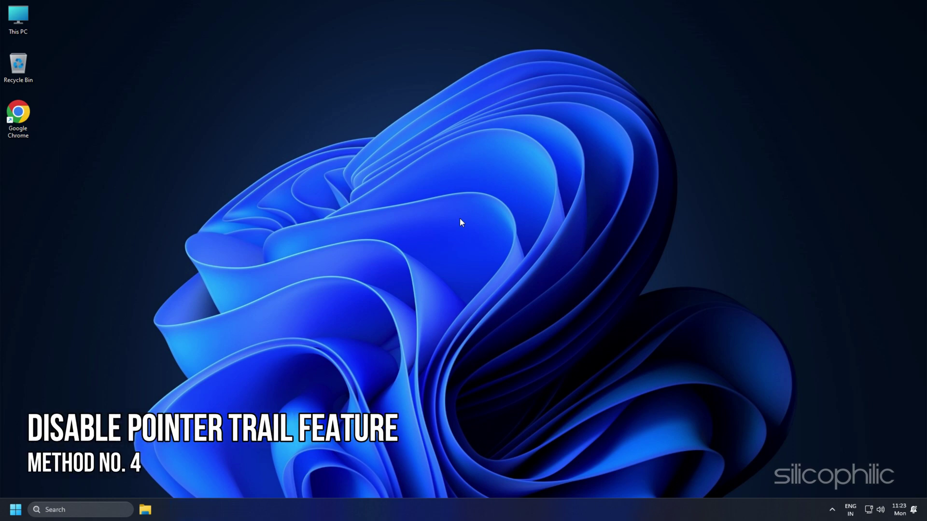
Launch Control Panel via the Run command 'control' and view items as Large icons
key(super+r)
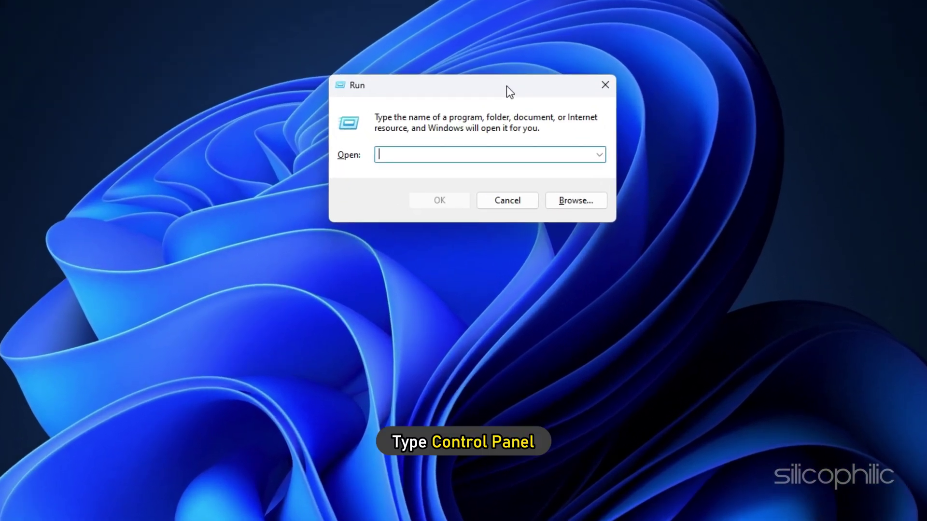
text(control panel)
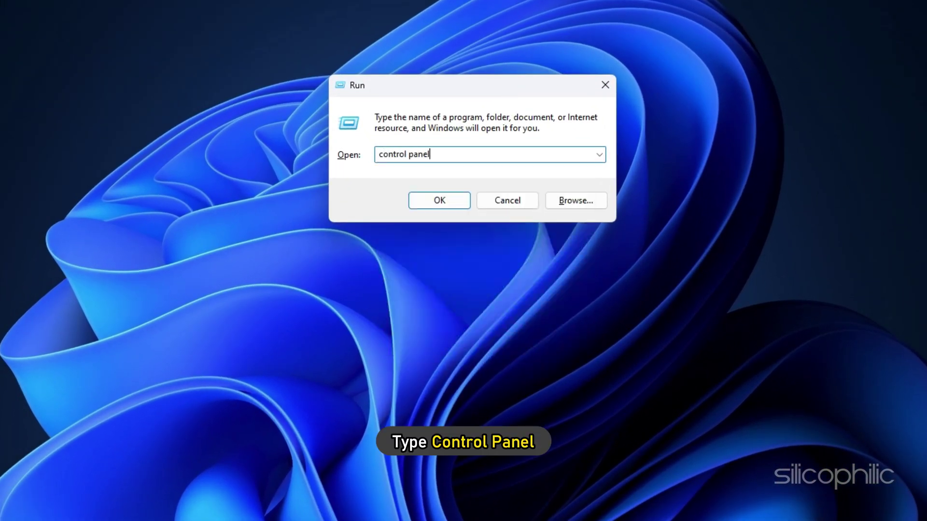
key(Return)
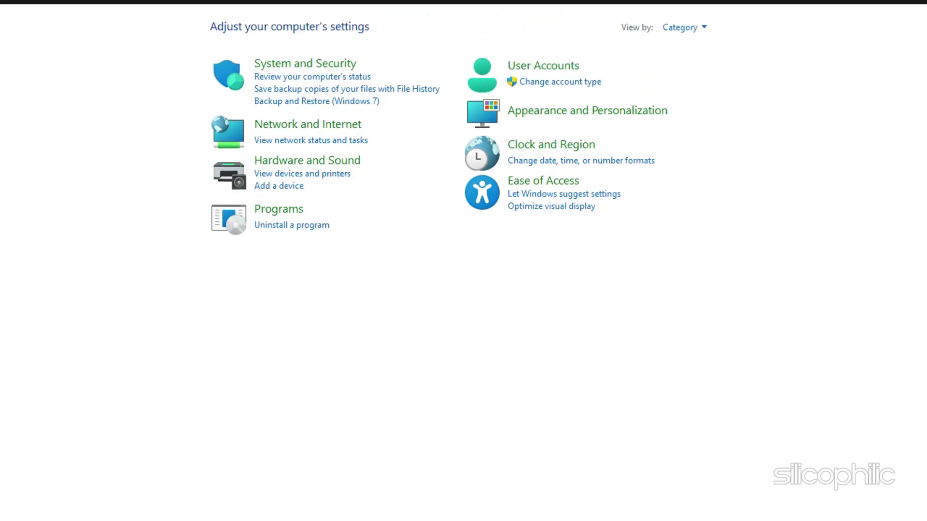
click(707, 79)
click(703, 118)
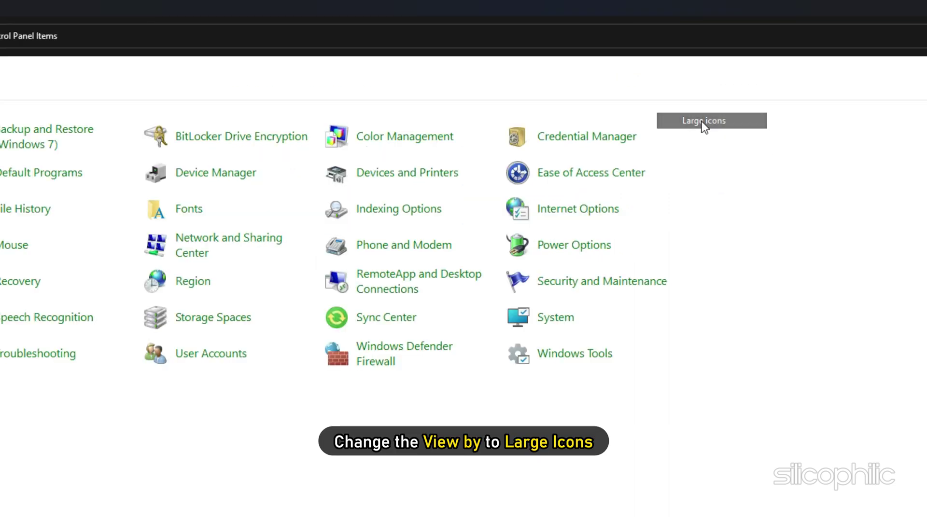
Uncheck Display pointer trails in Mouse Pointer Options and save with OK
click(228, 246)
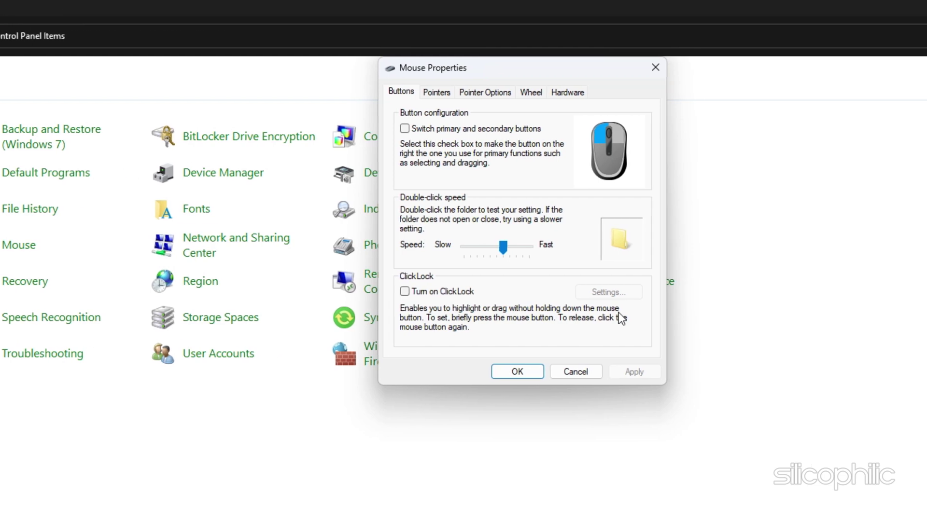
click(709, 92)
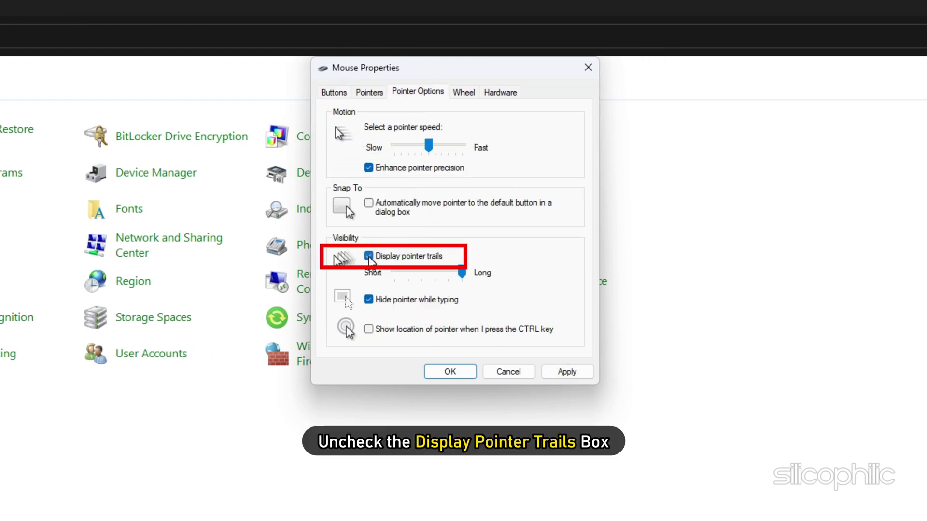
click(368, 257)
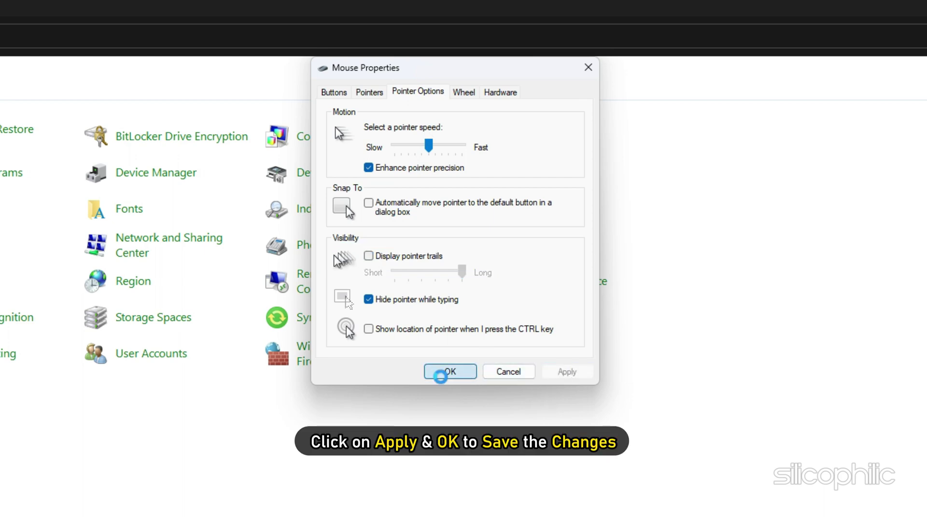
click(440, 376)
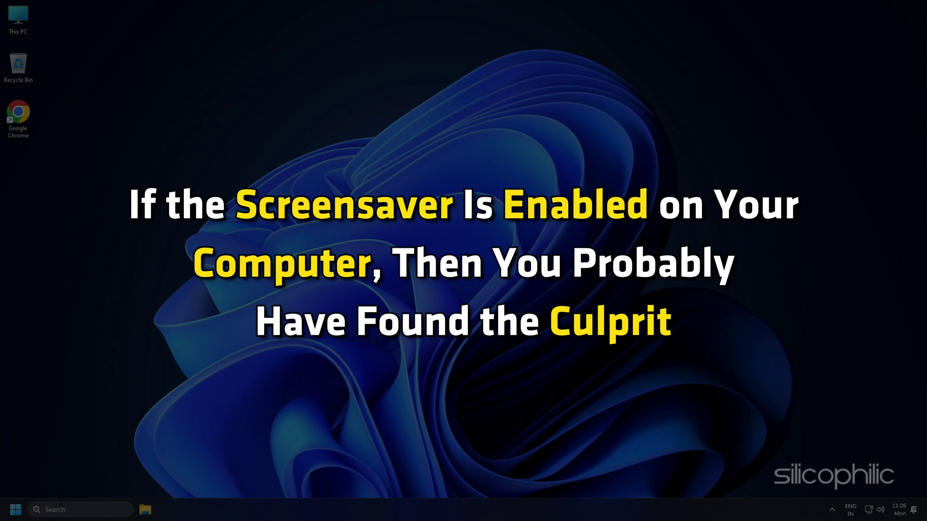
Search 'change screen saver' and open the Screen Saver Settings
click(86, 506)
text(change screen saver)
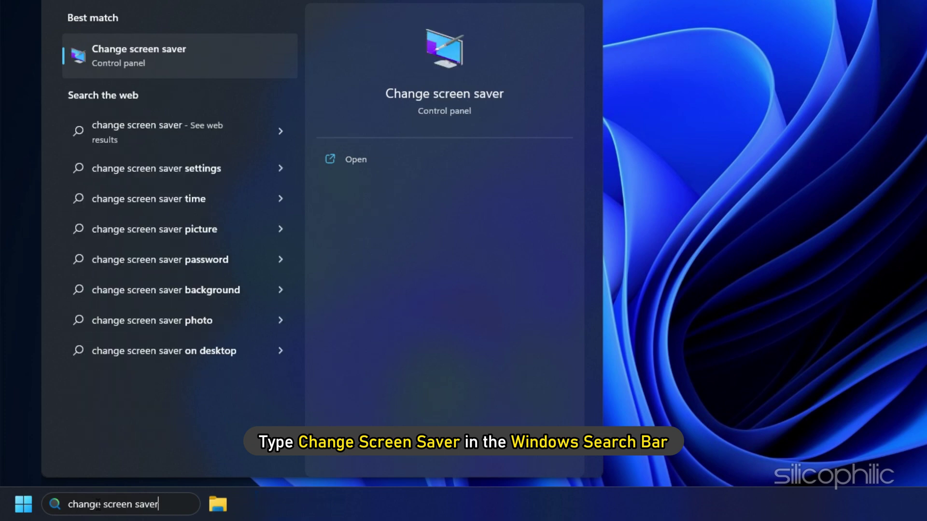
click(112, 50)
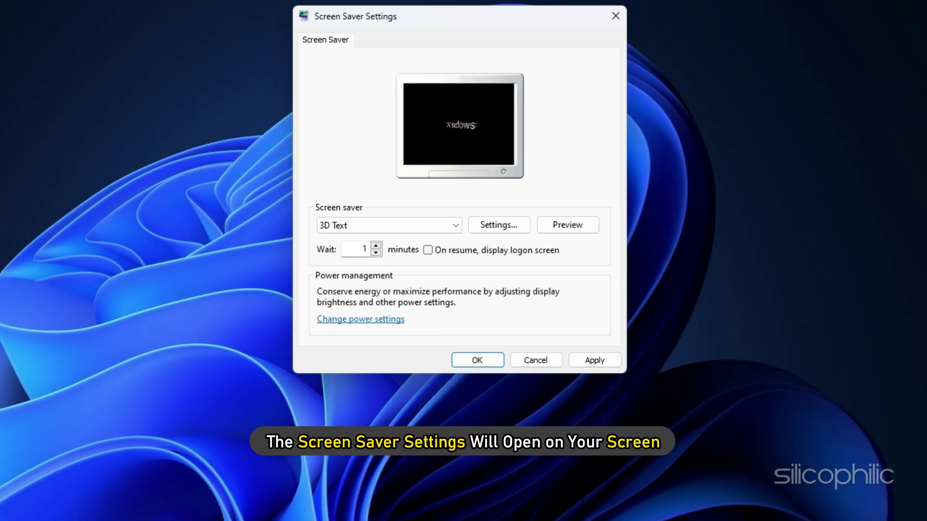
Choose (None) as the screen saver, apply, and confirm with OK
click(453, 227)
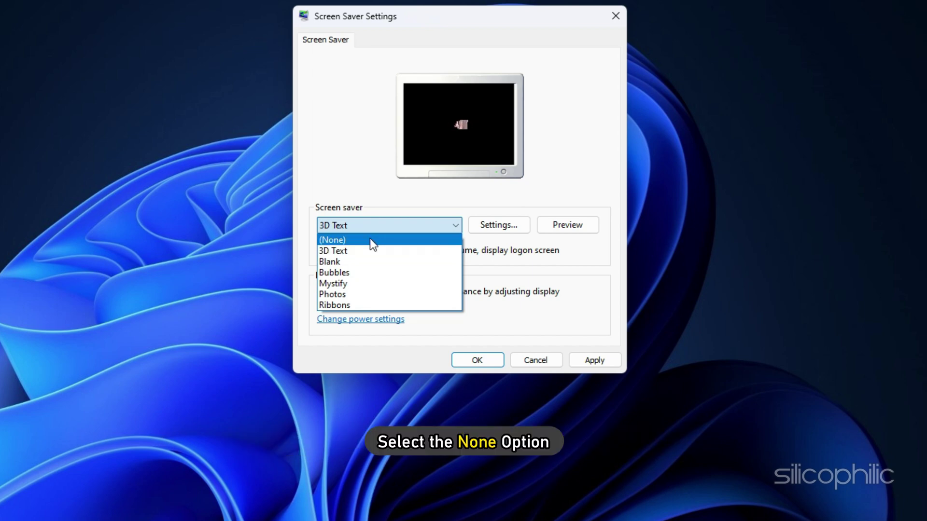
click(345, 239)
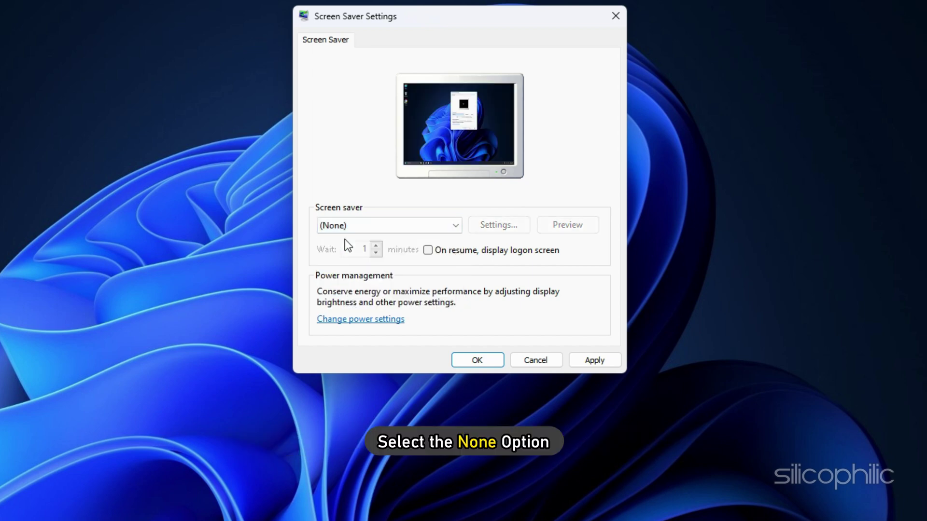
click(592, 359)
click(472, 359)
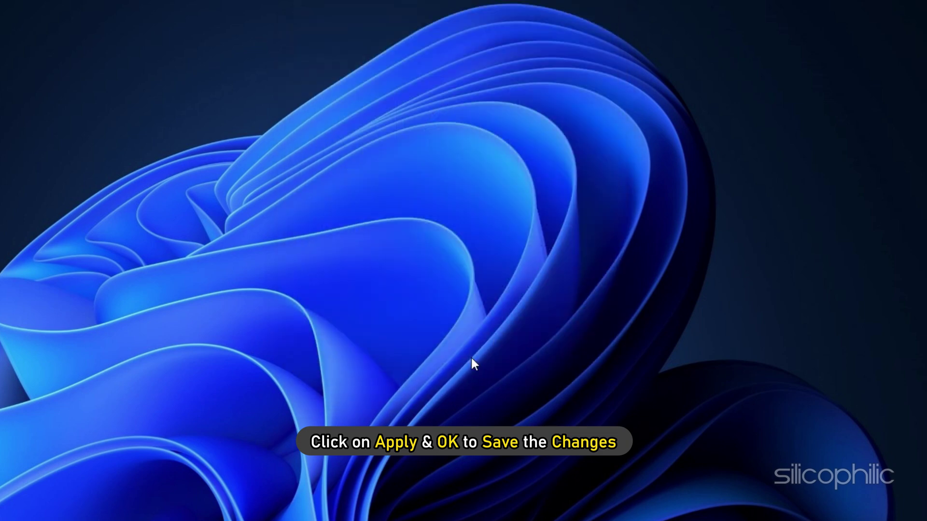